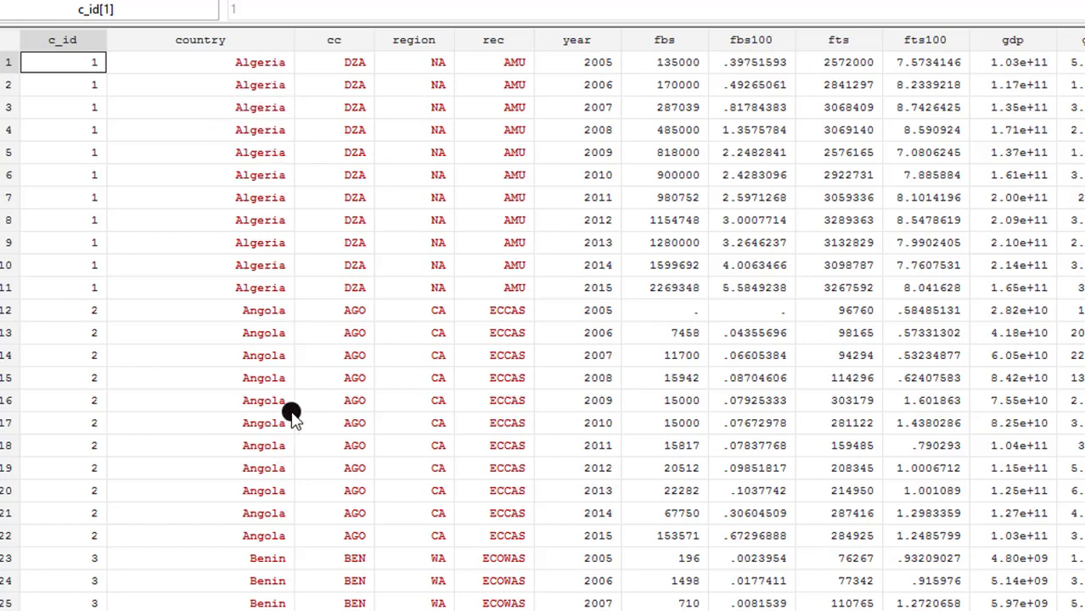
Step: Scroll through the panel data rows and columns in the Data Browser
scroll(544, 323, down, 20)
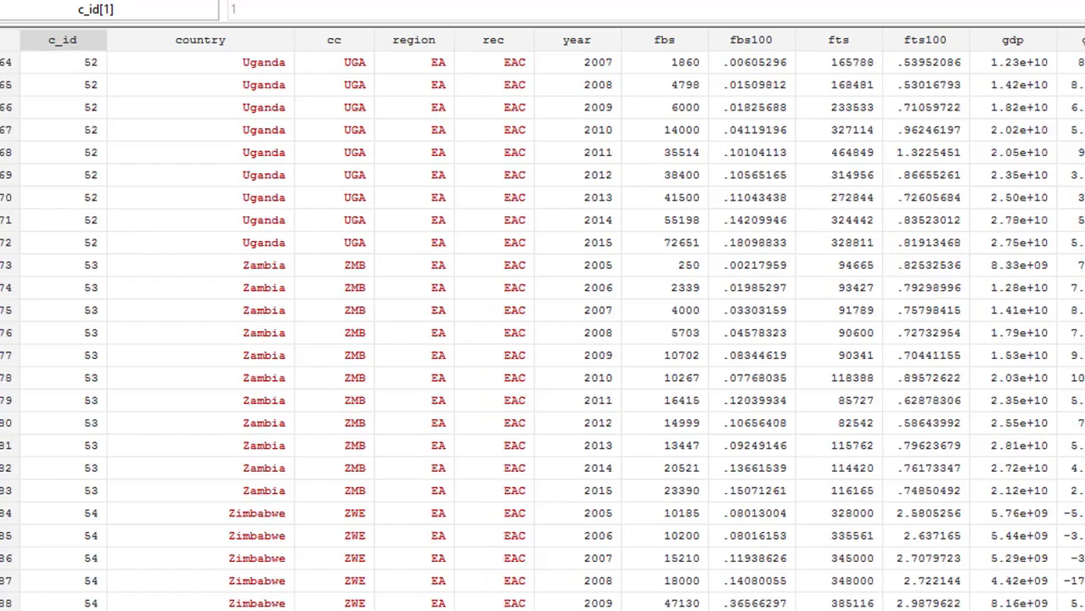
scroll(544, 323, down, 5)
scroll(543, 323, up, 20)
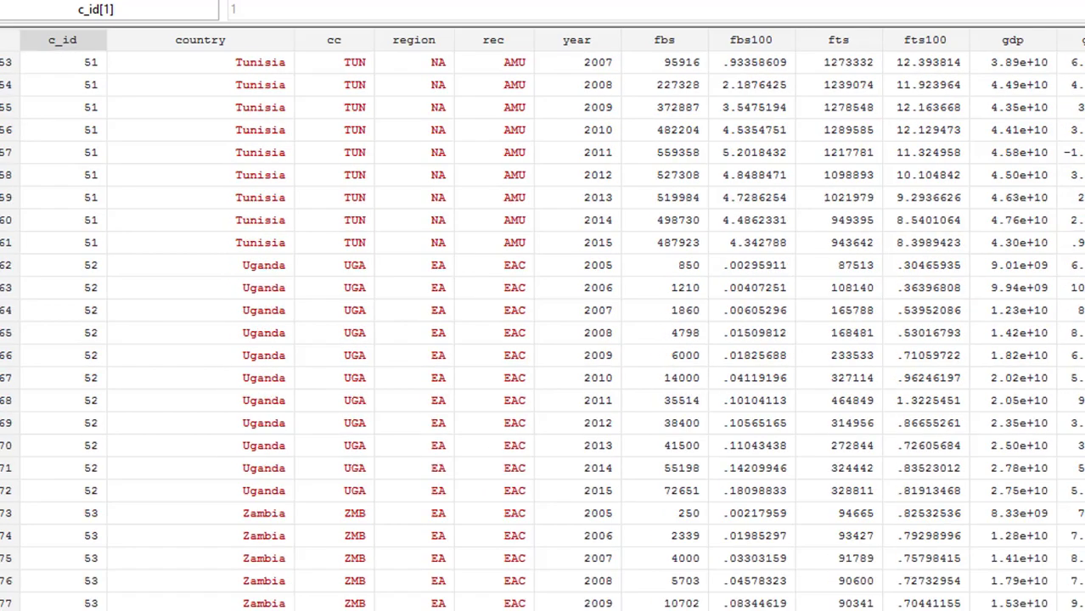
scroll(543, 322, up, 20)
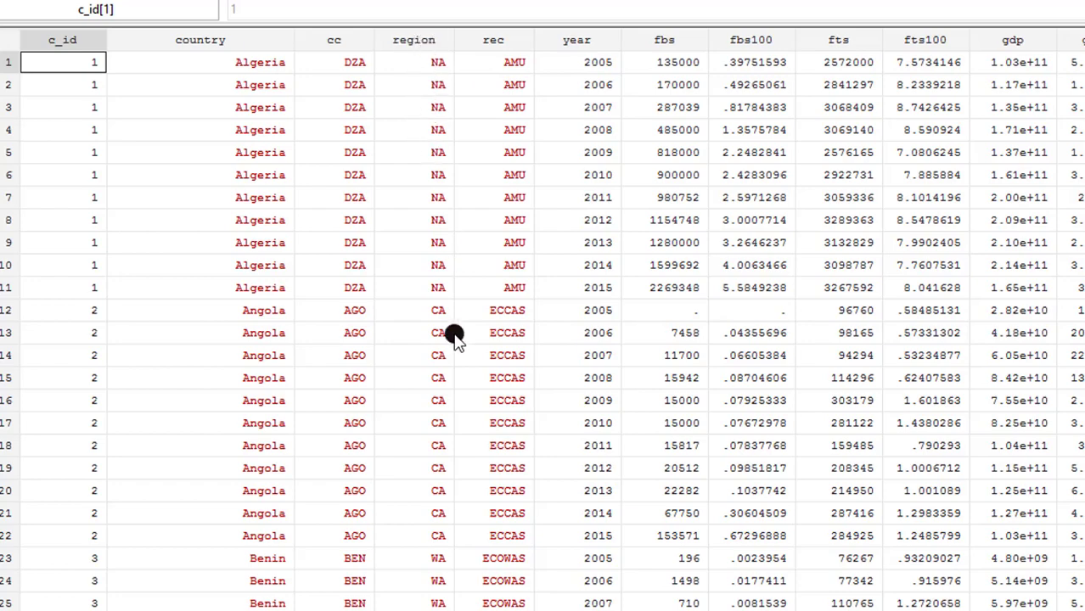
scroll(175, 567, right, 10)
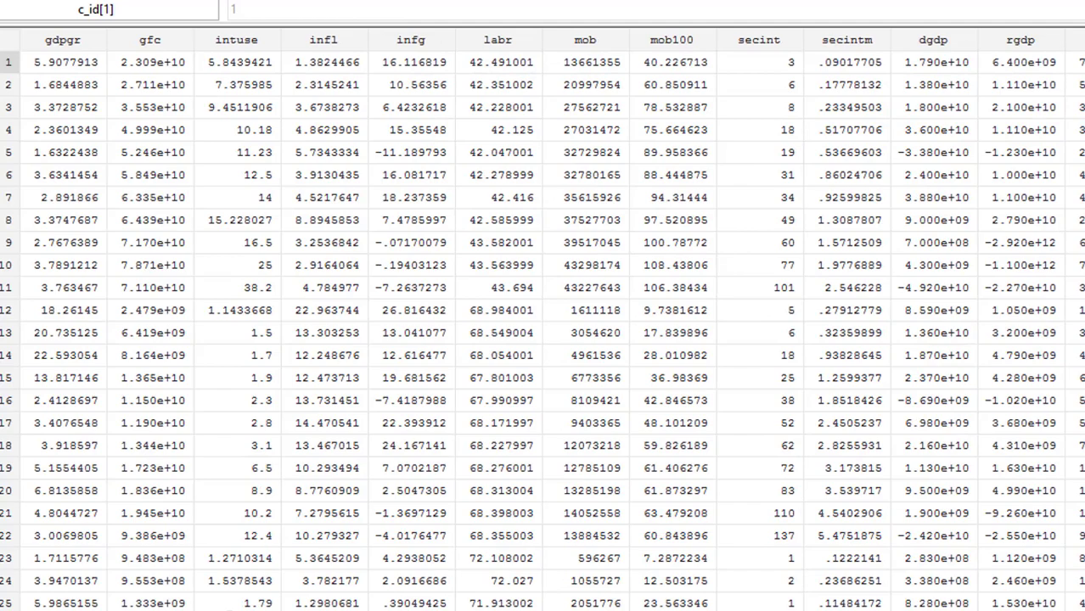
scroll(369, 595, right, 10)
scroll(625, 552, left, 5)
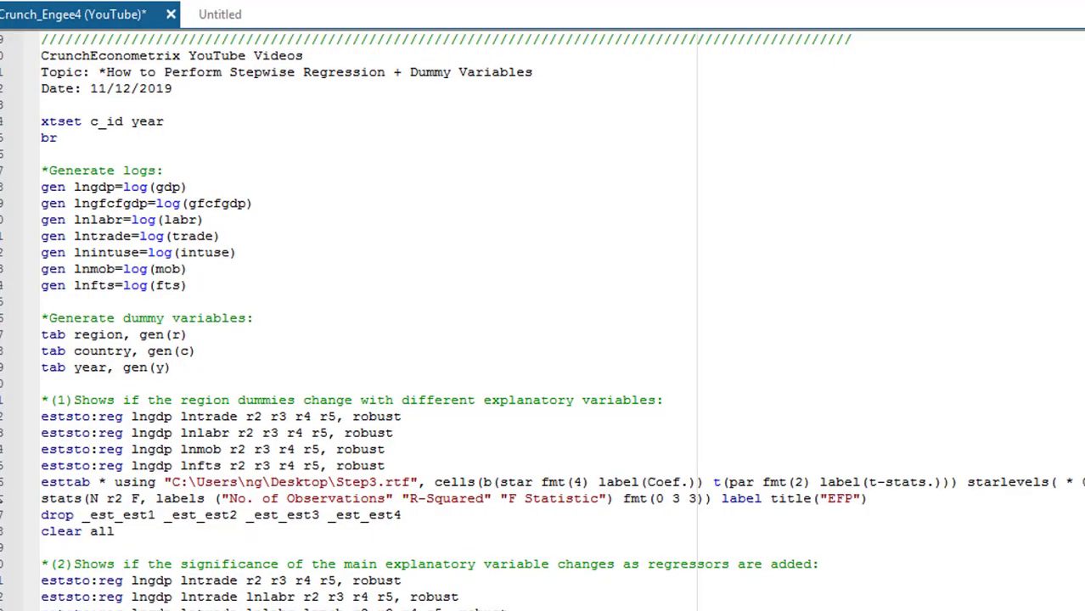
Step: Run the 'xtset c_id year' line from the do-file to declare the panel structure
scroll(544, 323, down, 1)
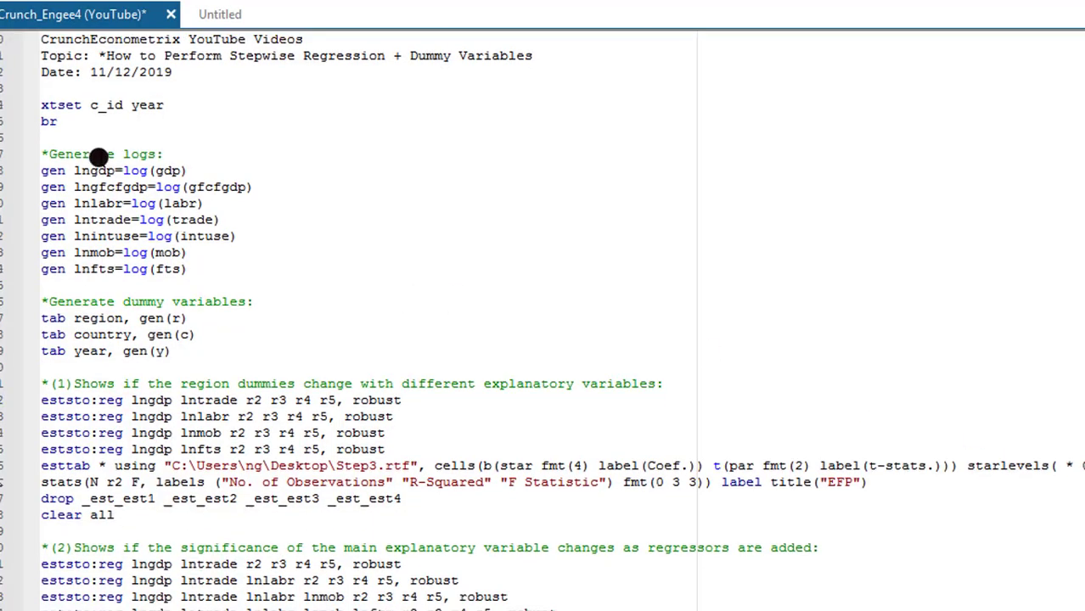
triple_click(42, 105)
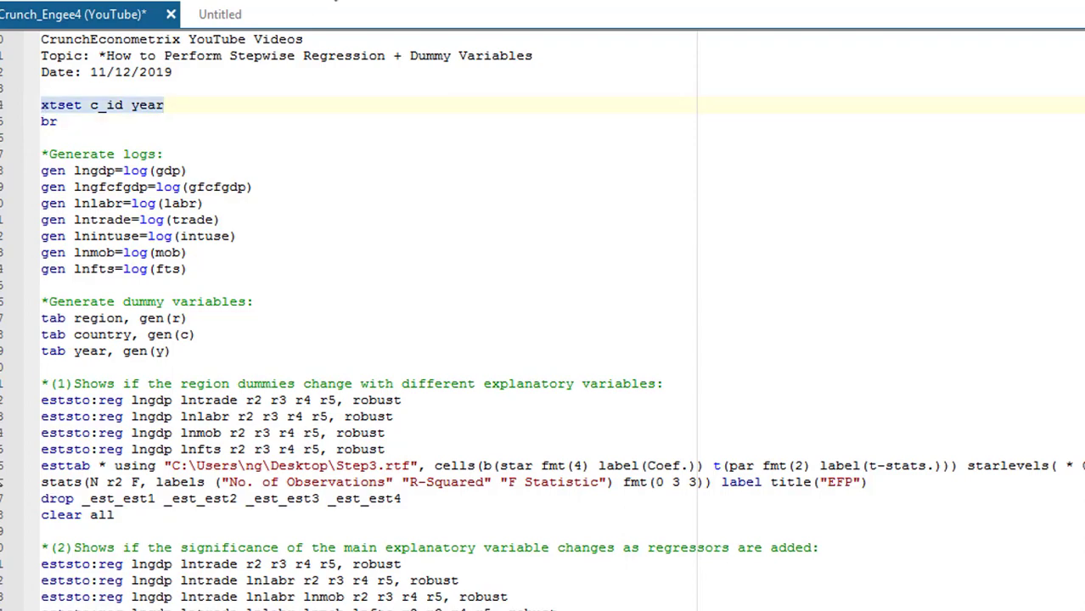
click(450, 0)
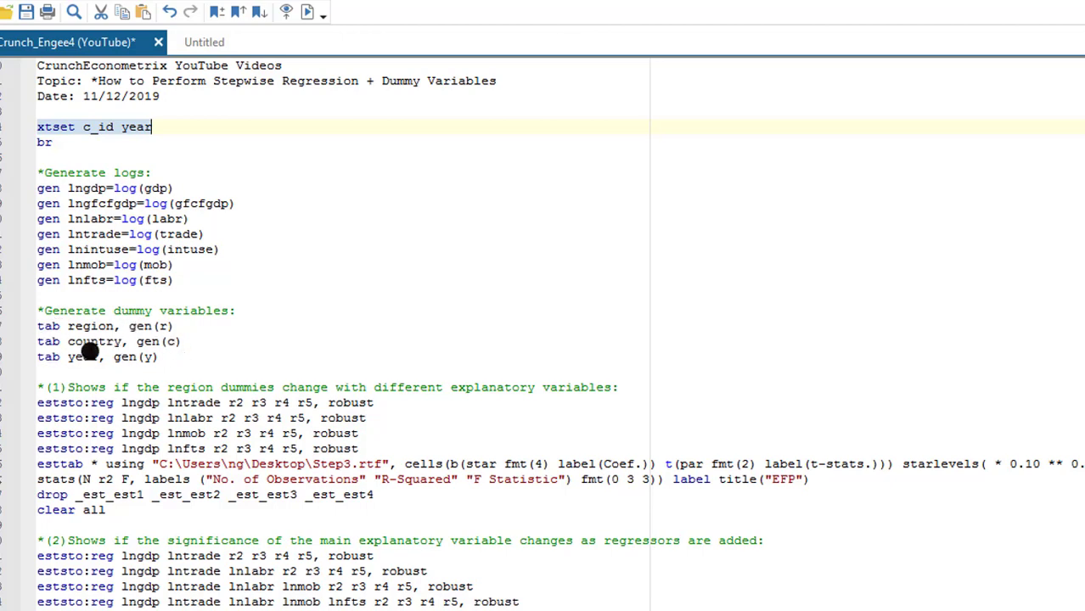
scroll(217, 114, down, 7)
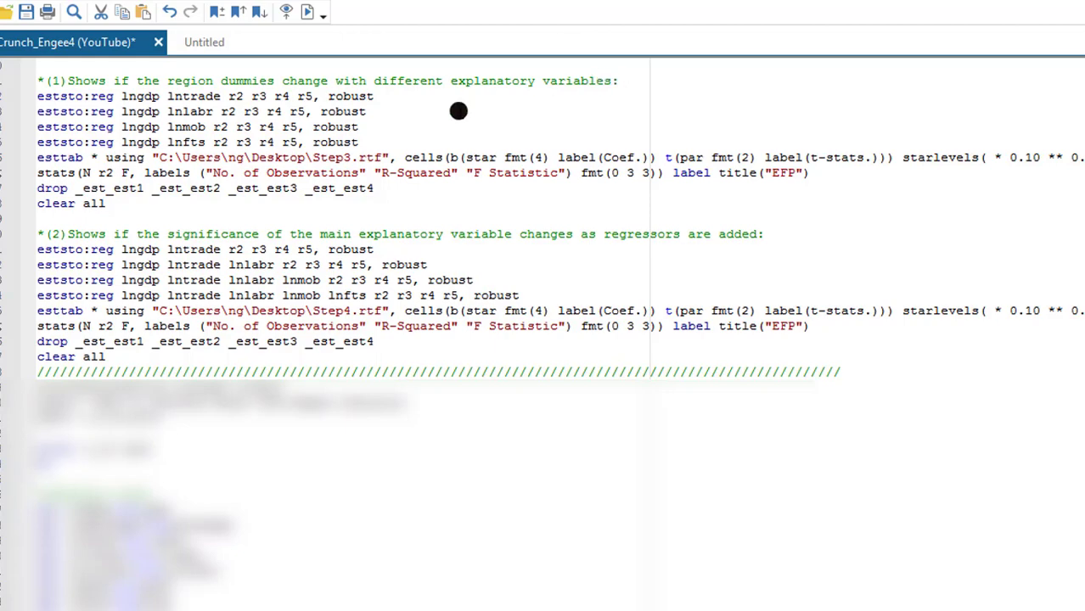
Step: Run section (1)'s four region-dummy regressions and open the exported Step3.rtf table
click(34, 85)
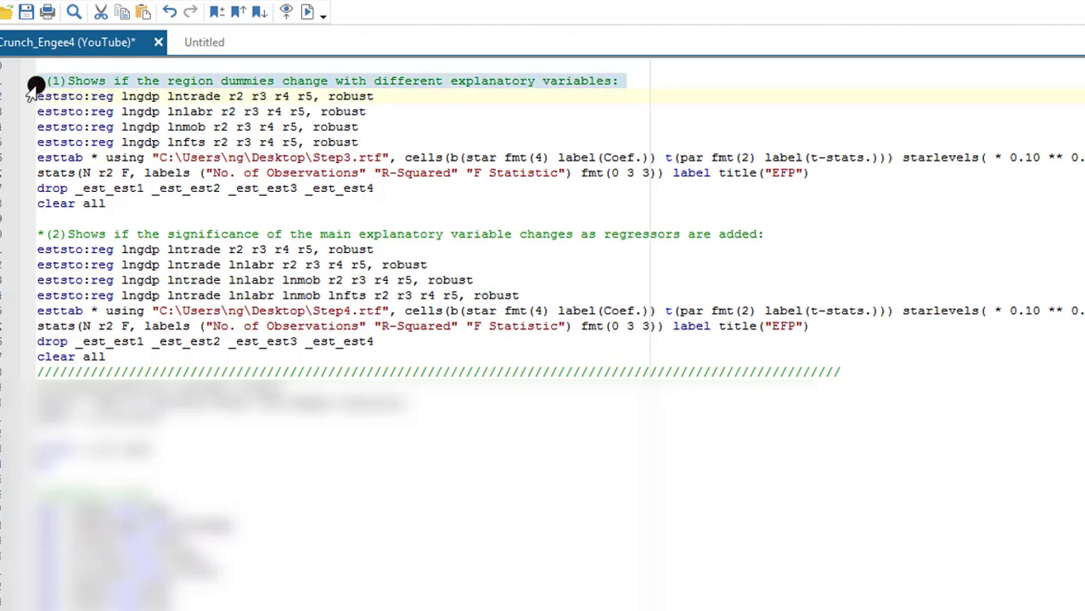
drag(34, 85, 573, 223)
key(ctrl+d)
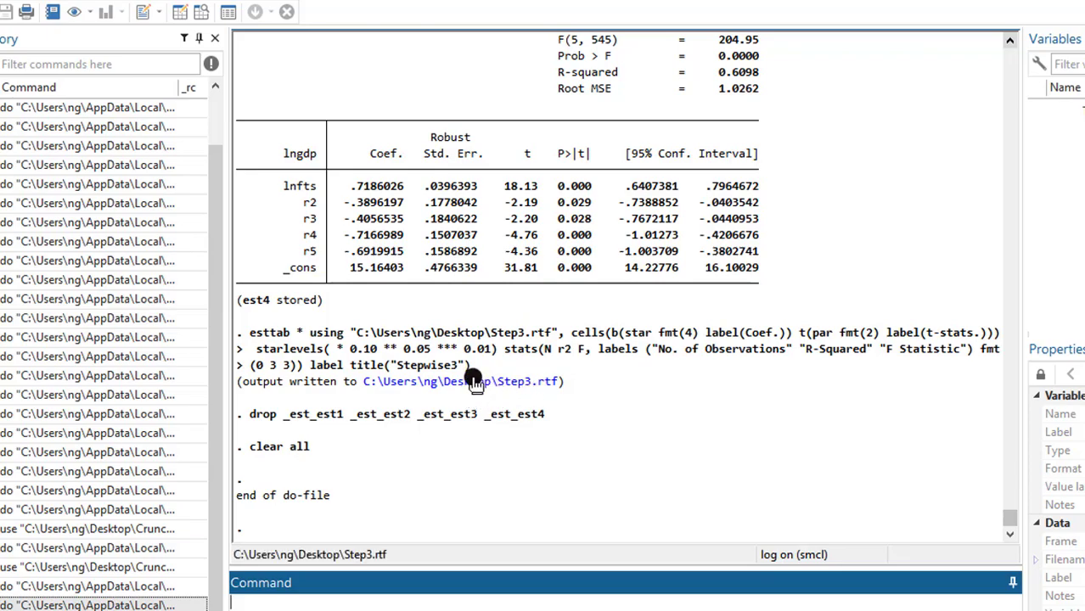
click(476, 382)
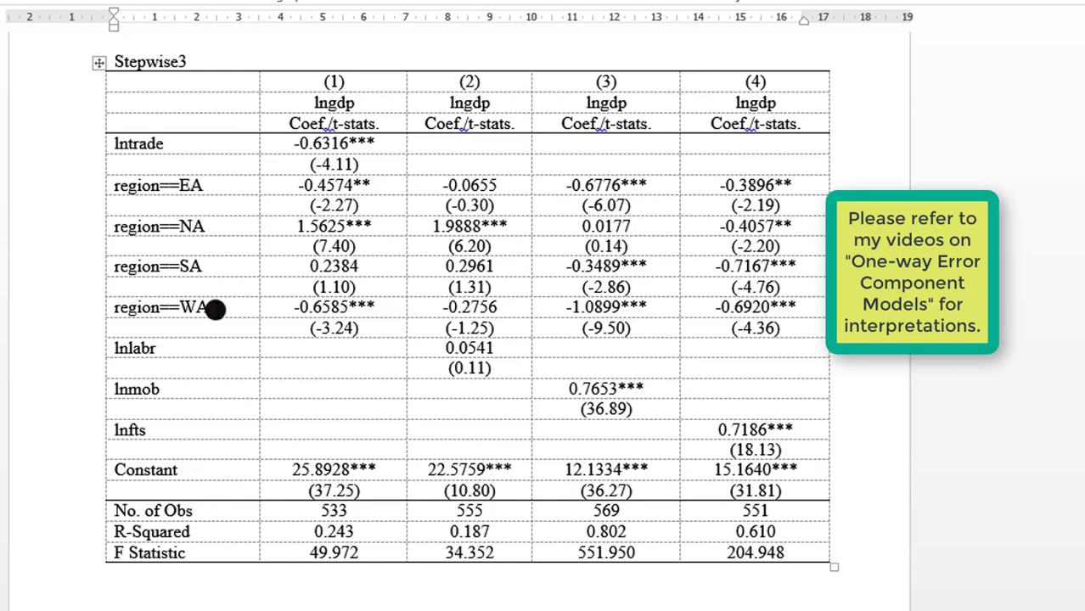
click(214, 303)
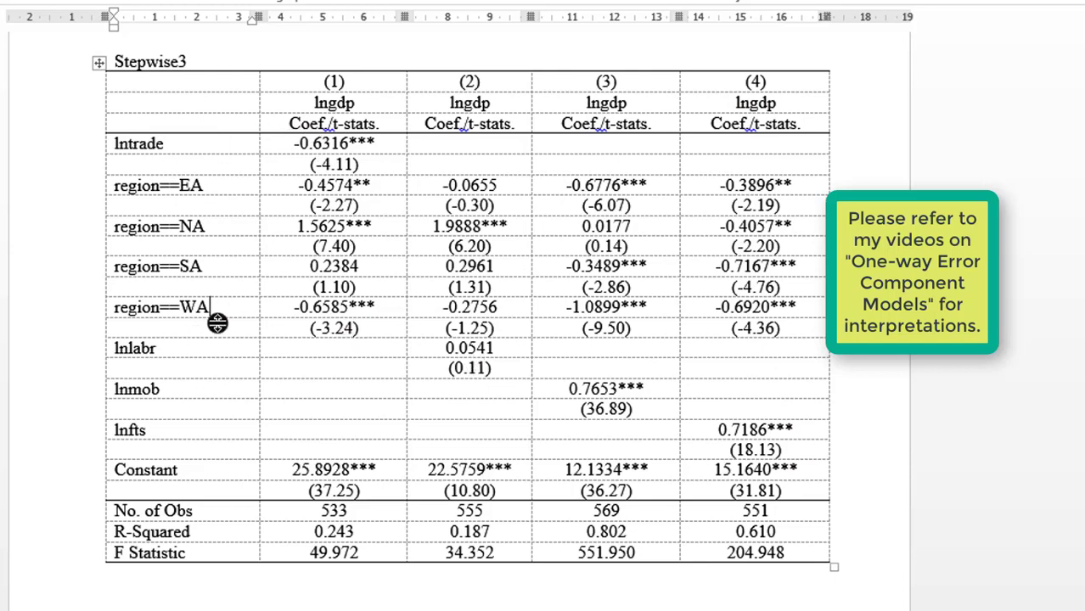
Step: Add two rows below region==WA and move the lntrade rows into them
click(114, 145)
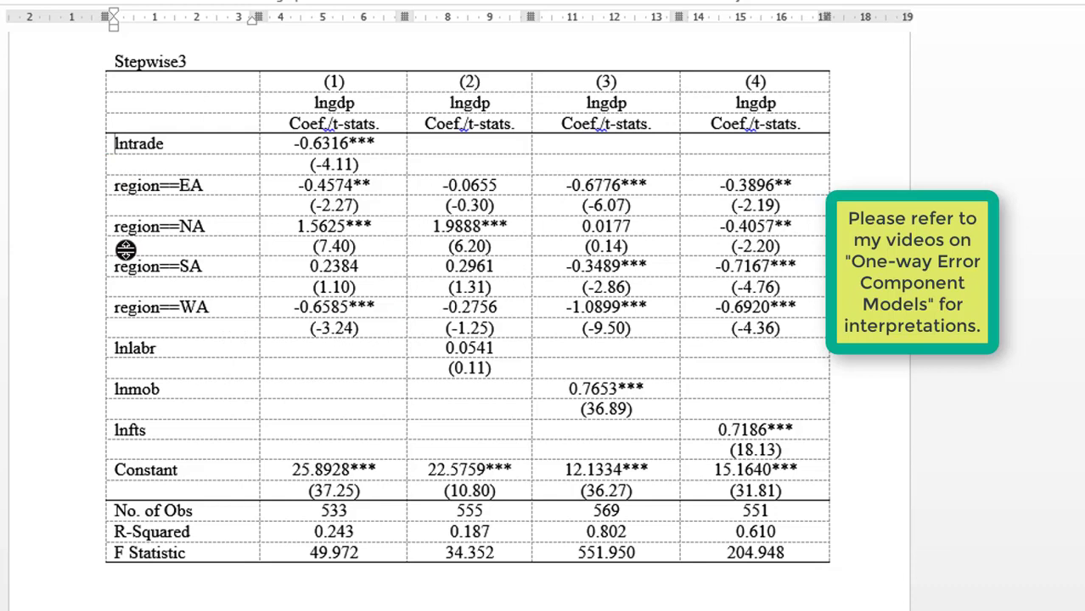
click(138, 328)
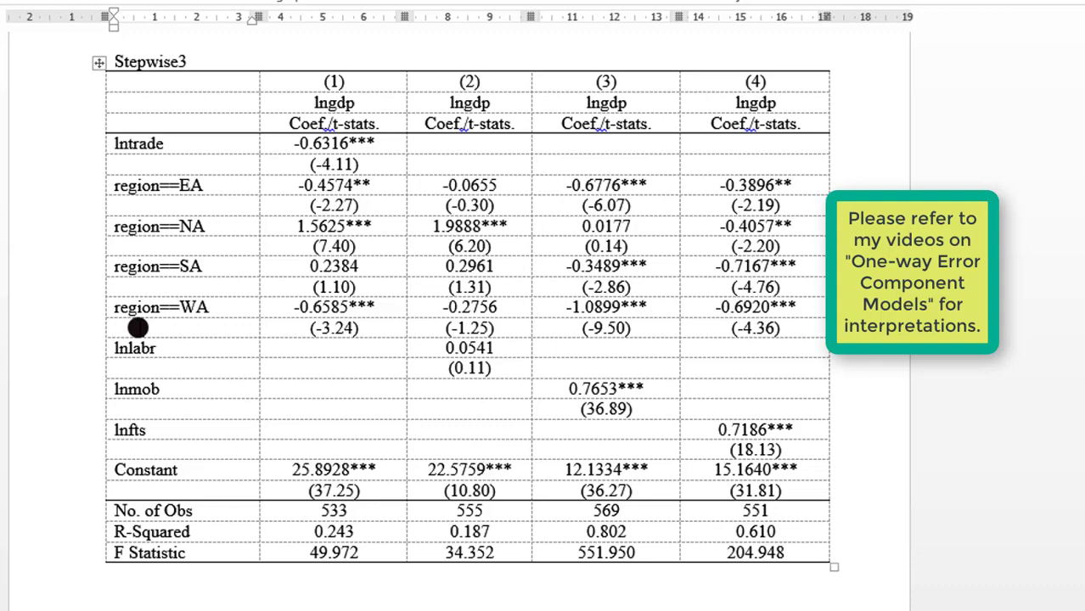
key(Return)
key(Return)
click(109, 144)
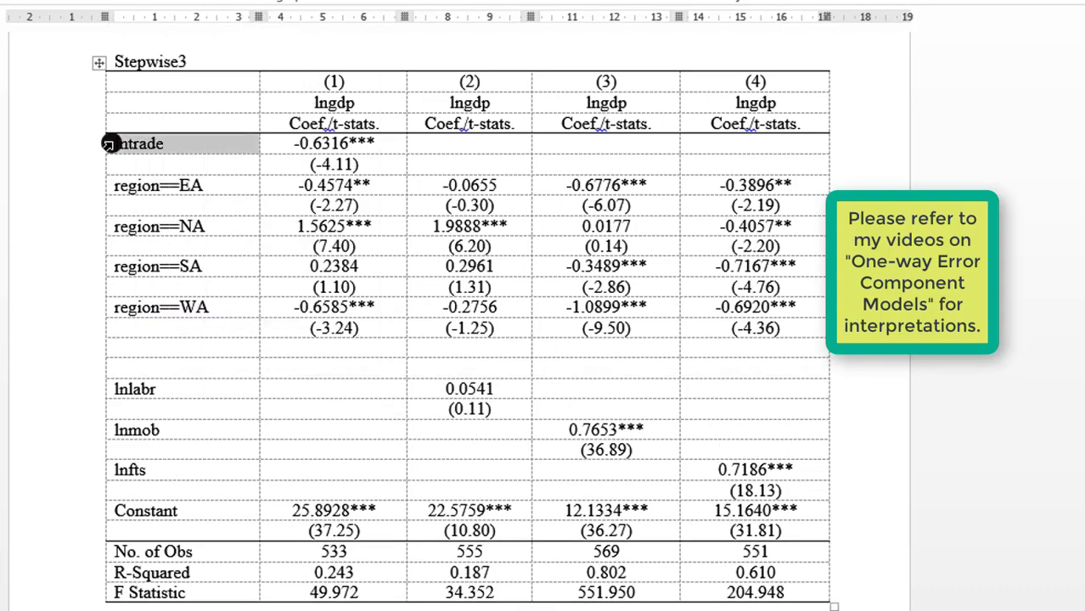
drag(108, 145, 476, 352)
click(607, 389)
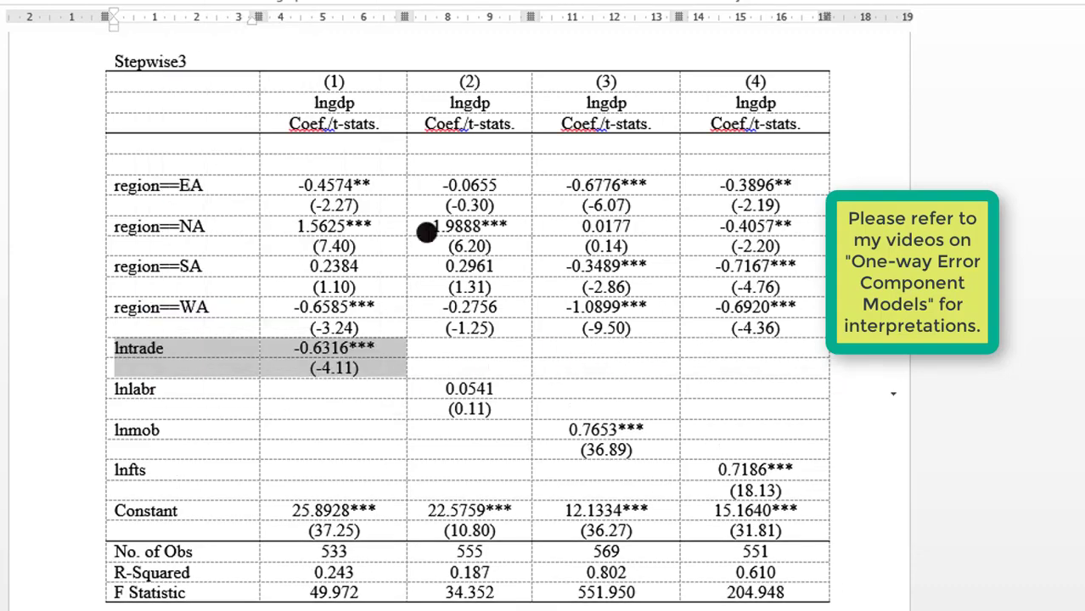
Step: Select the two empty rows left under the Stepwise3 table header
click(195, 149)
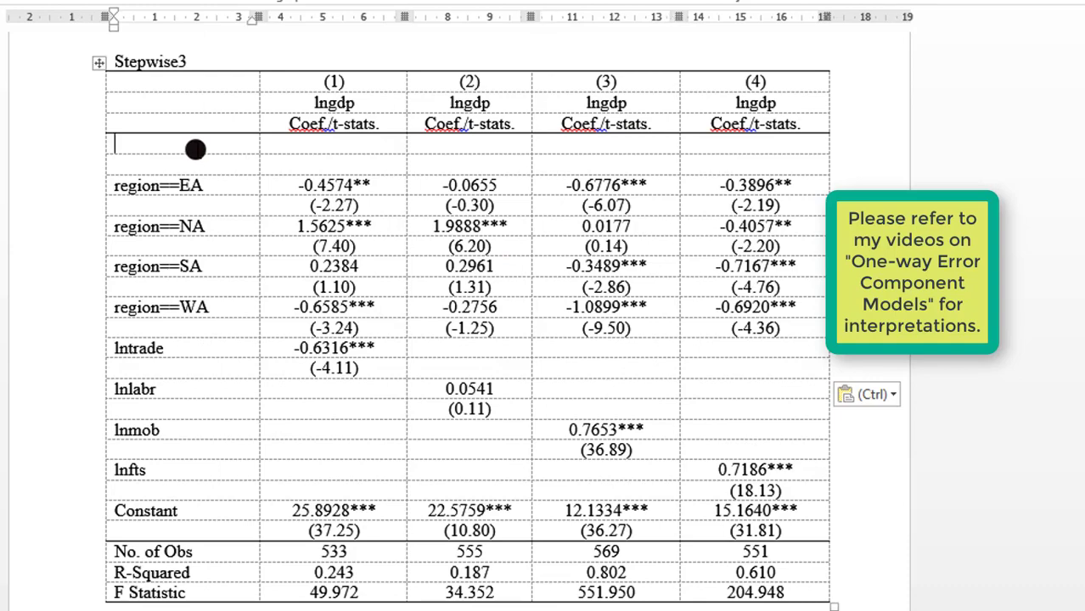
key(shift+Down)
key(shift+Right)
key(shift+Right)
key(shift+Right)
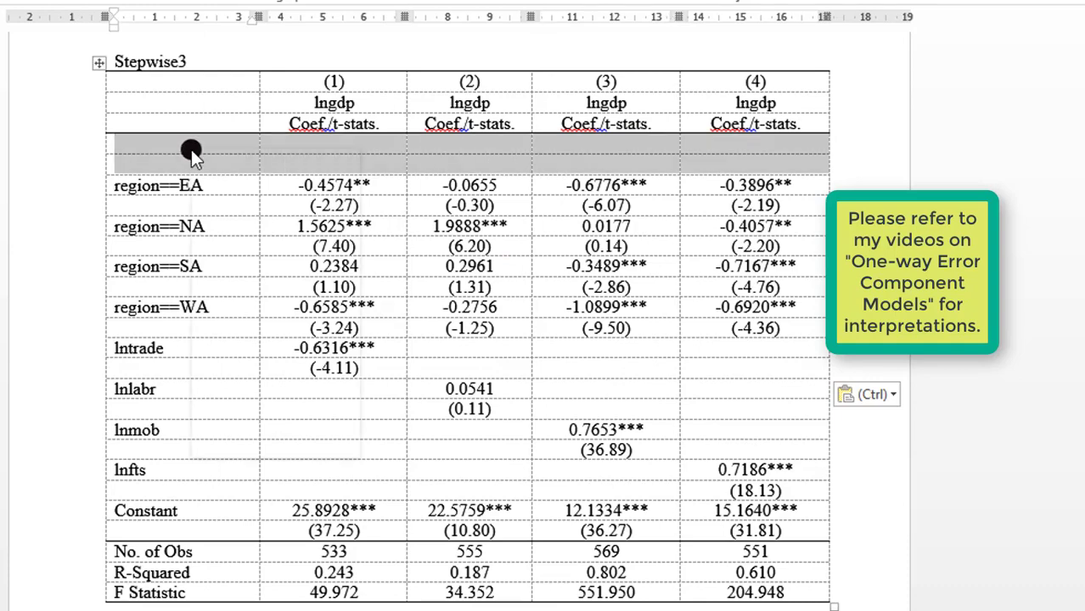
Step: Delete the blank header rows and review the region==NA coefficient in column (4)
key(BackSpace)
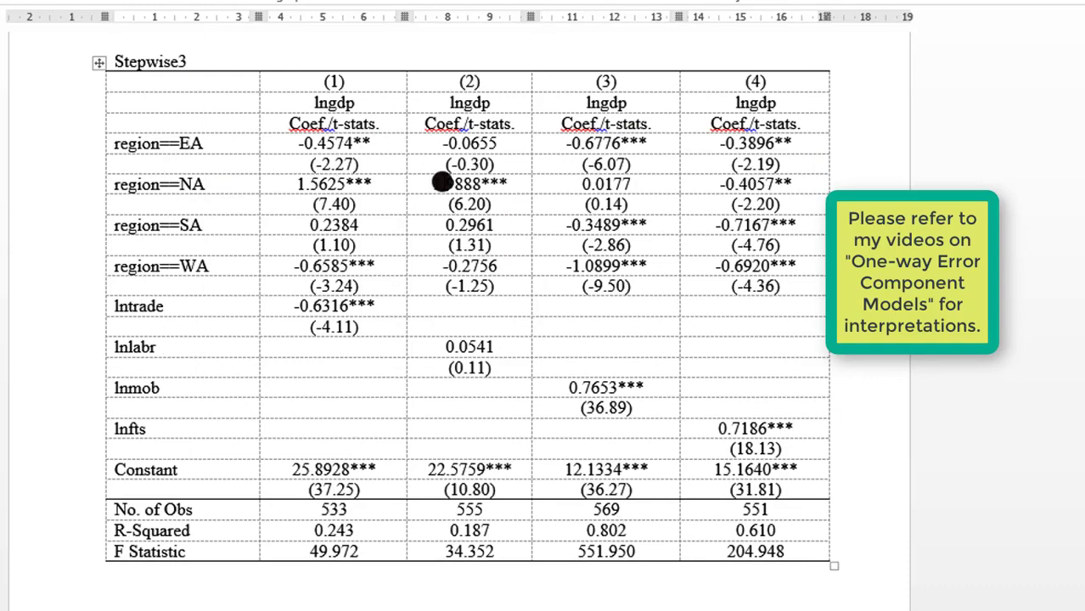
click(800, 188)
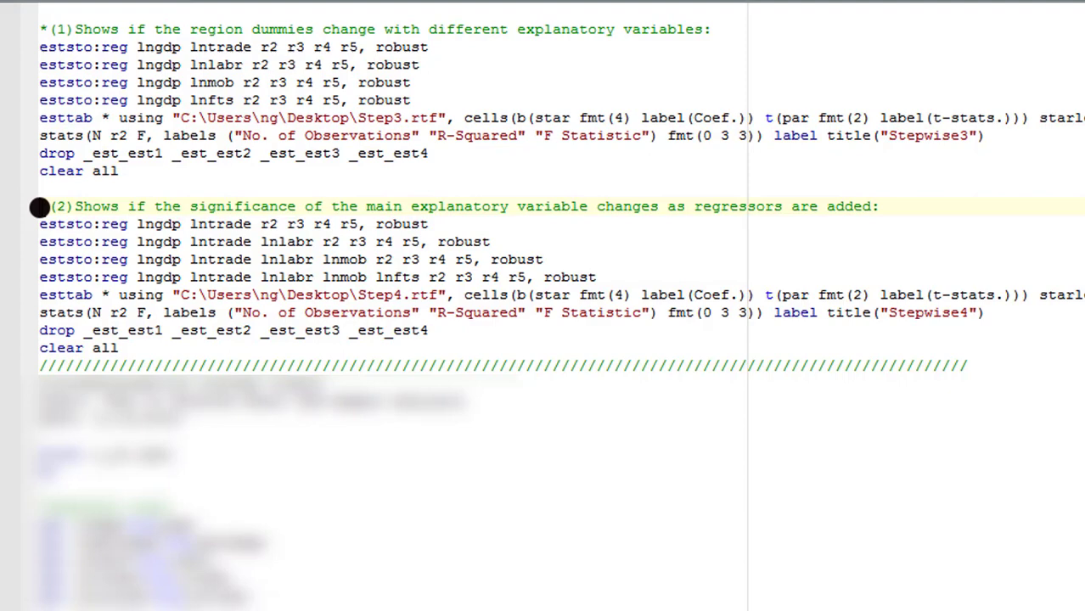
Step: Select the section (2) cumulative regression block down through clear all
click(40, 206)
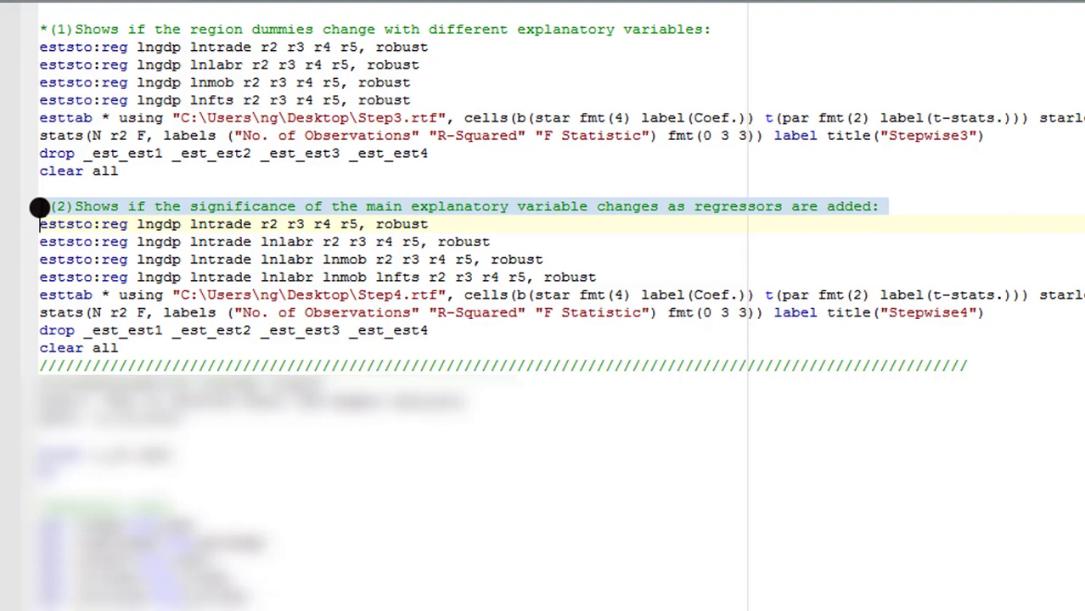
key(Down)
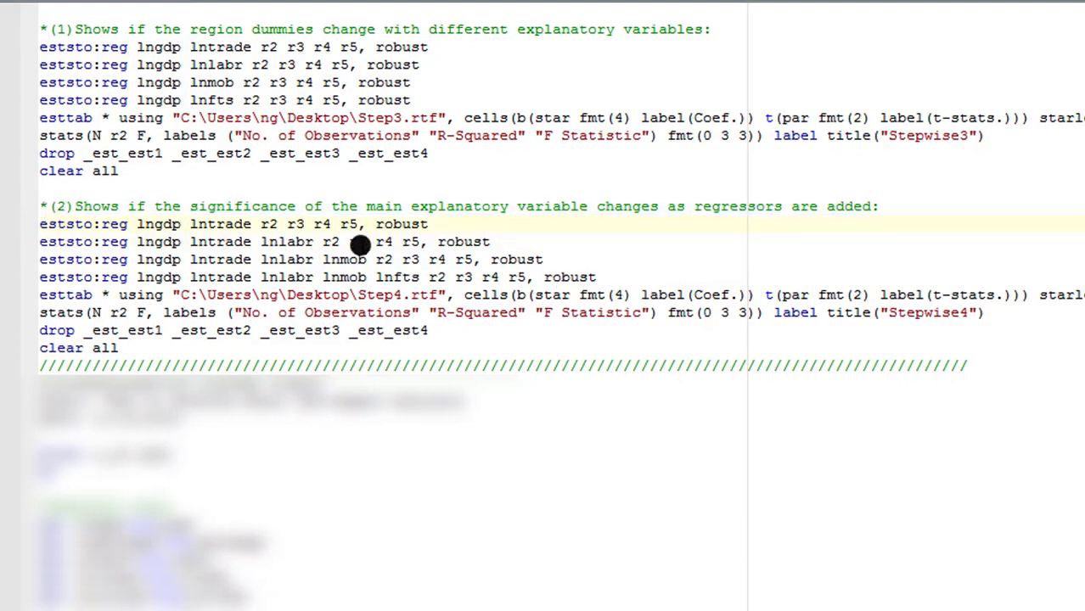
key(shift+Down)
key(shift+Down)
key(shift+Down)
key(shift+Down)
key(shift+Down)
key(shift+Down)
key(shift+Down)
key(shift+Down)
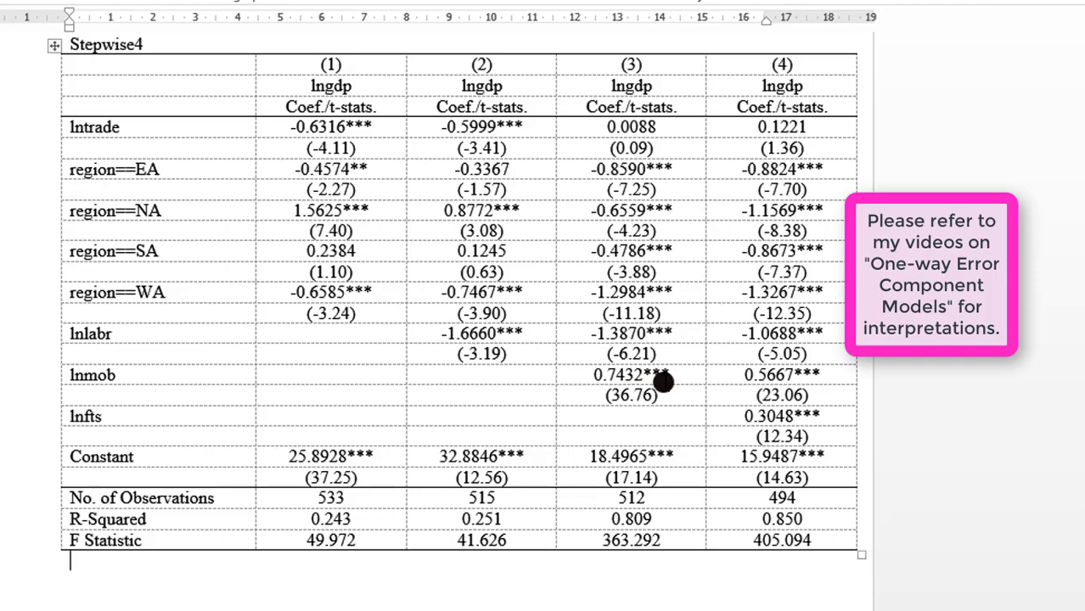
Step: Bring up row insertion options at the lnlabr row of the Stepwise4 table
click(90, 334)
click(73, 337)
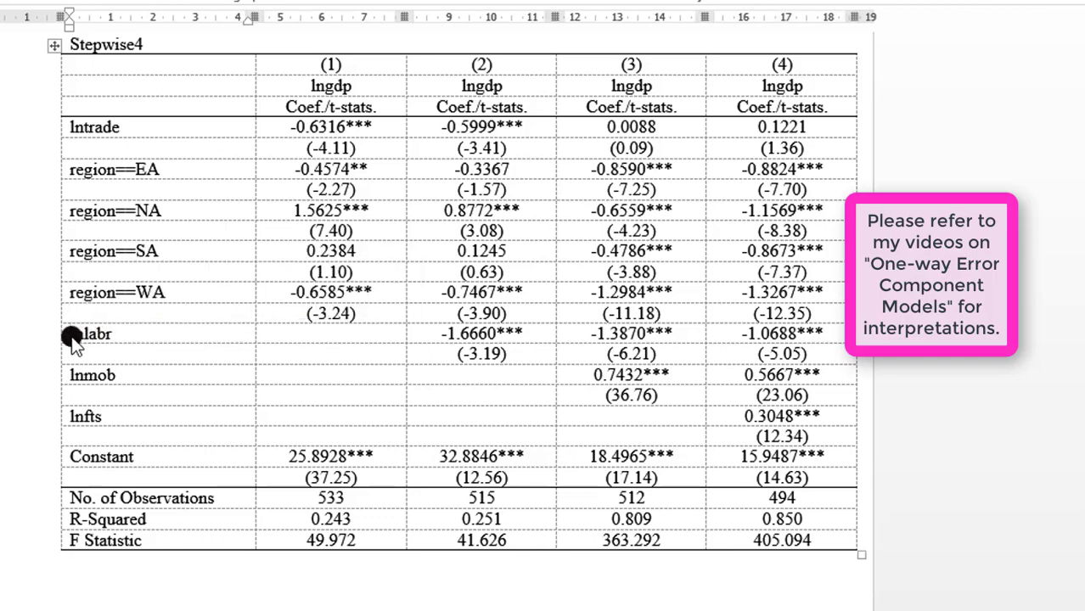
right_click(72, 338)
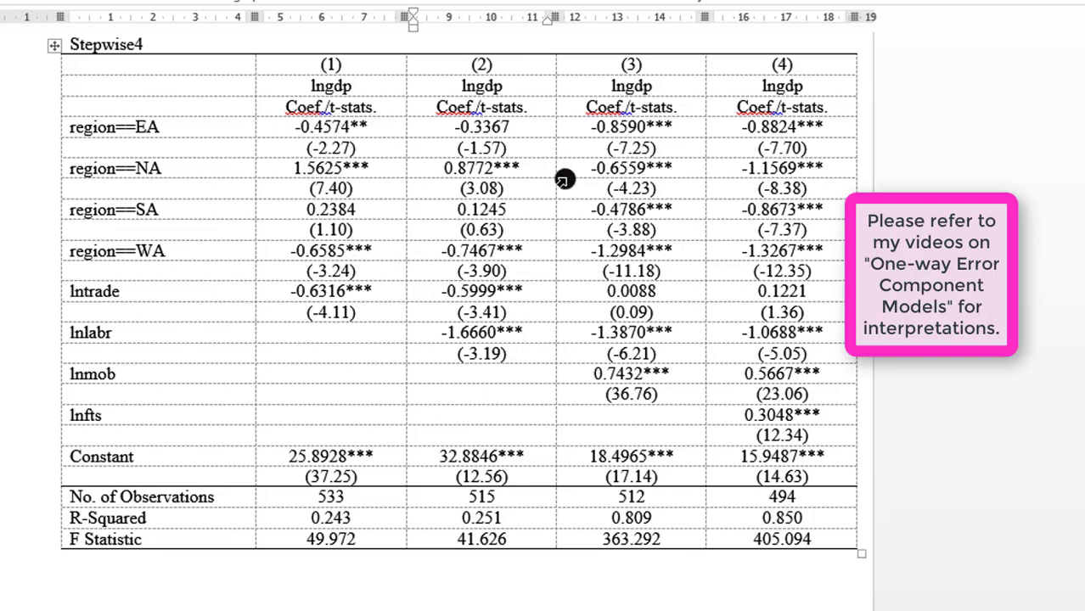
click(368, 214)
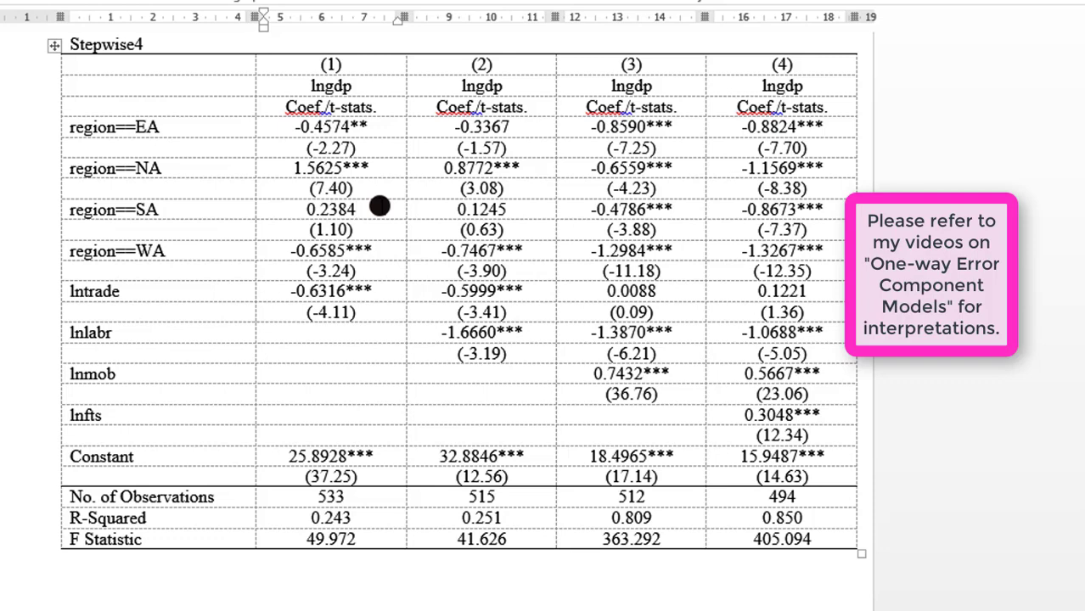
click(523, 209)
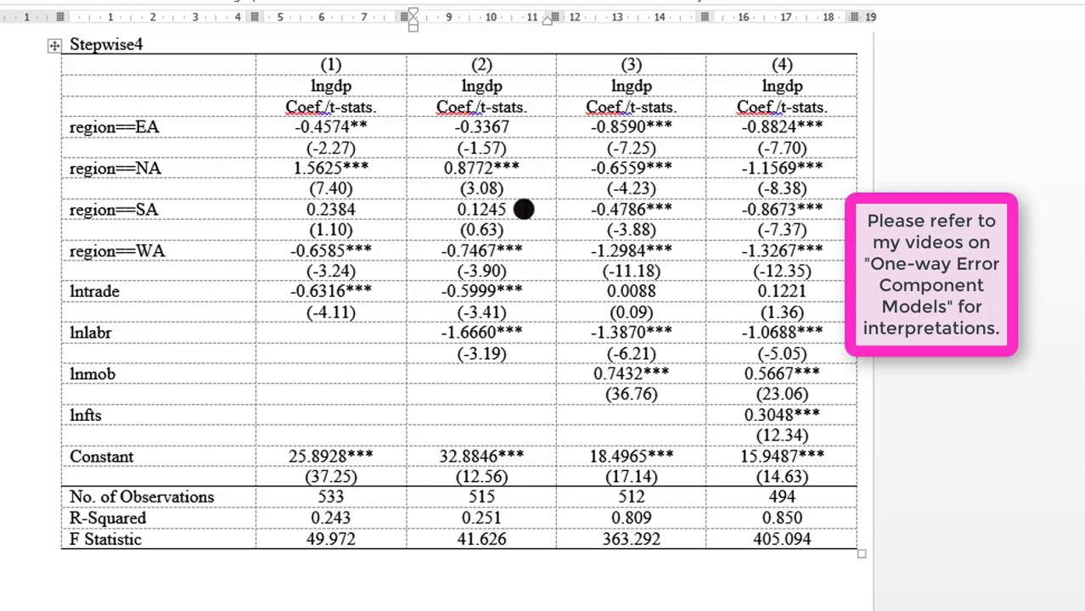
click(685, 206)
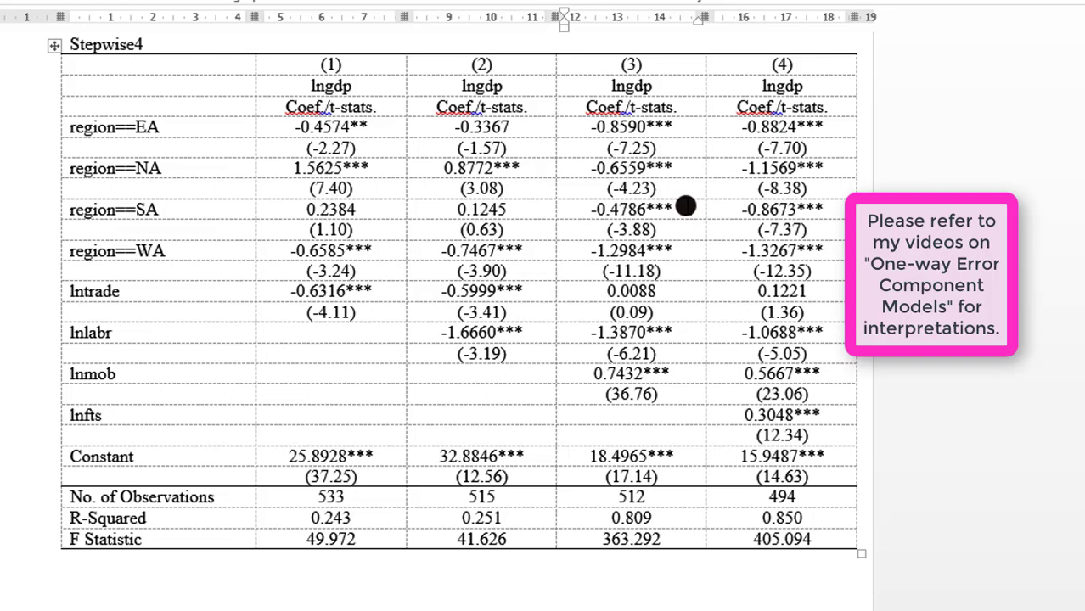
click(832, 207)
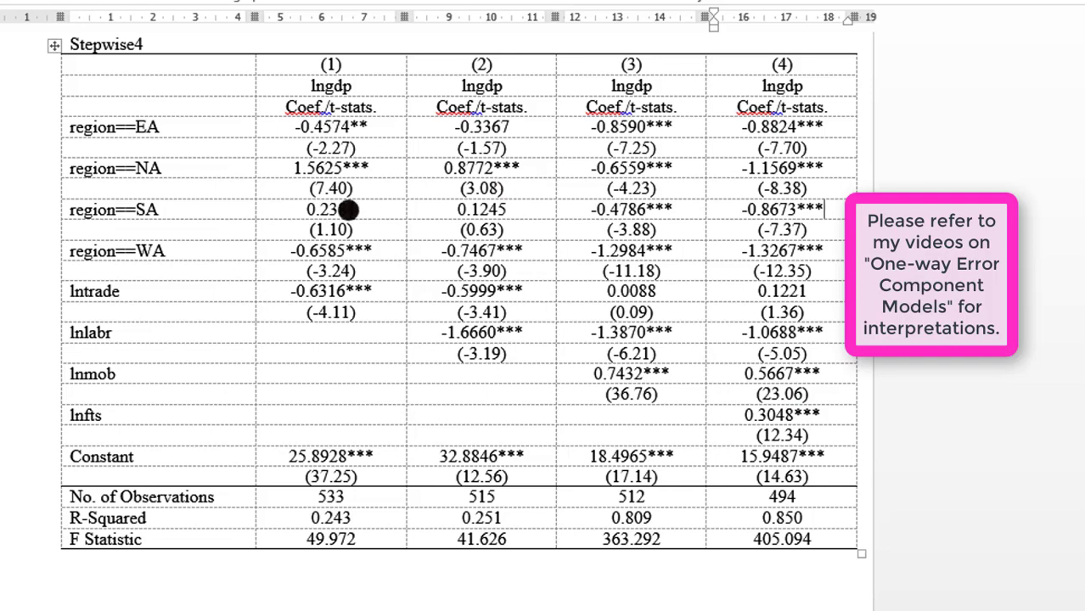
click(139, 377)
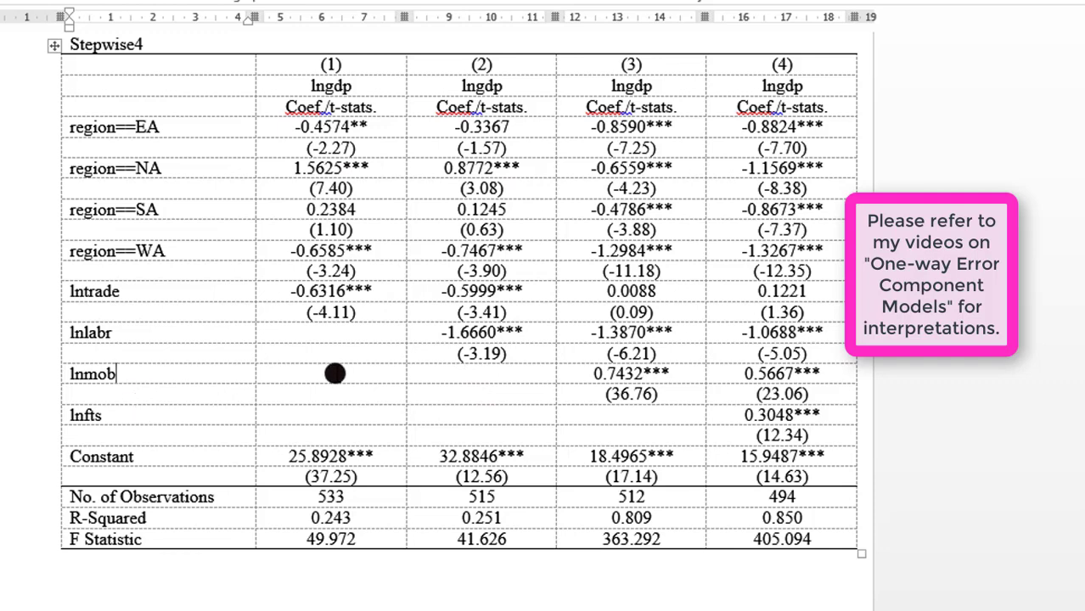
click(228, 370)
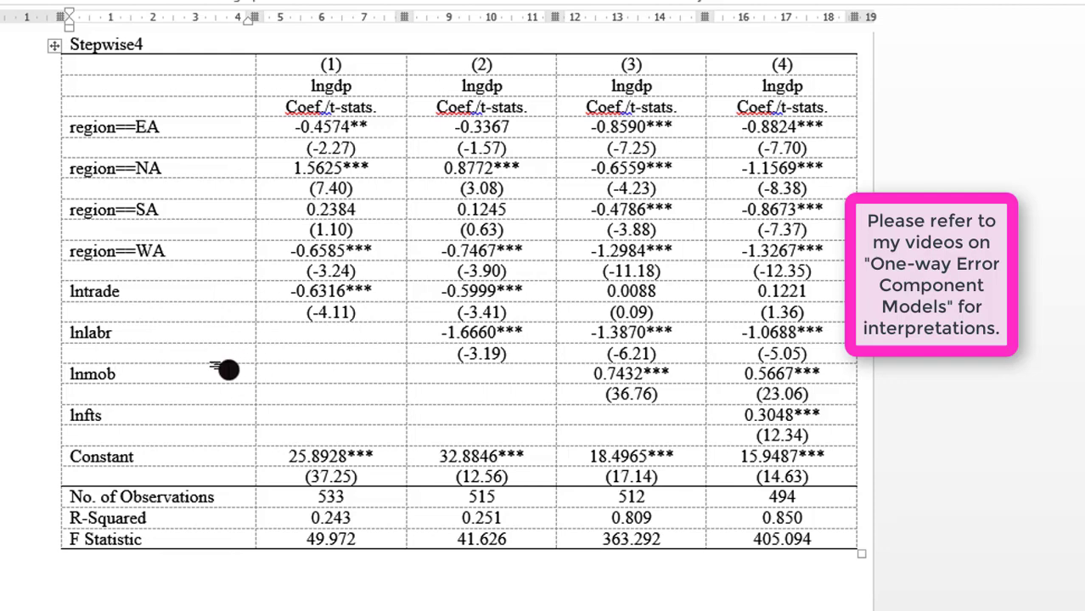